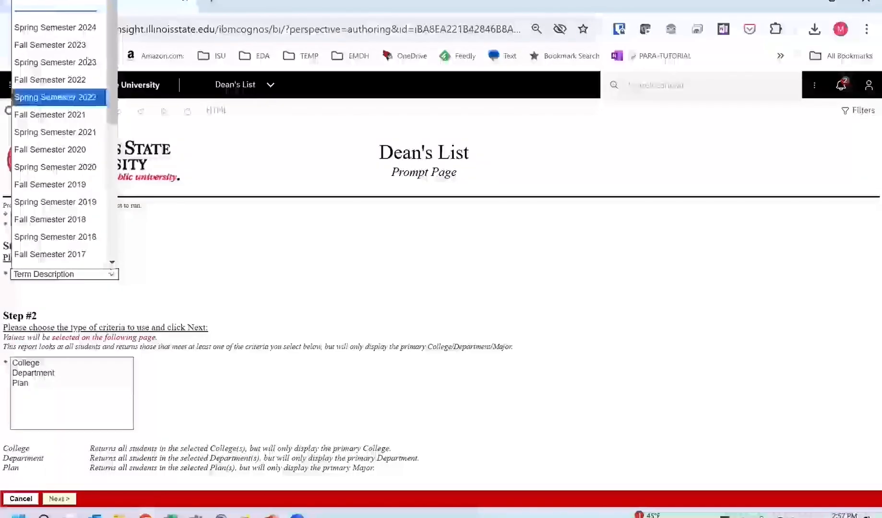
- Run the Dean's List report for Spring Semester 2024 using the Plan criteria with the English BA plan selected
{"action": "left_click", "coordinate": [53, 27]}
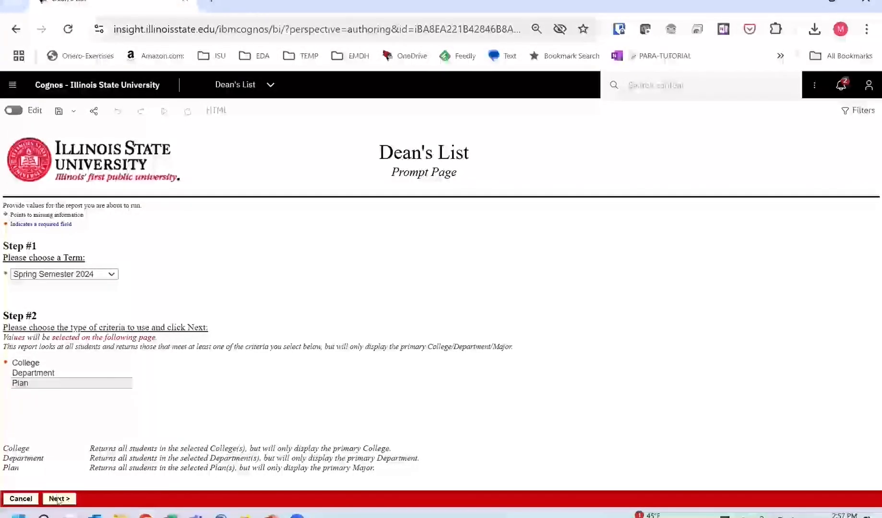
{"action": "left_click", "coordinate": [58, 499]}
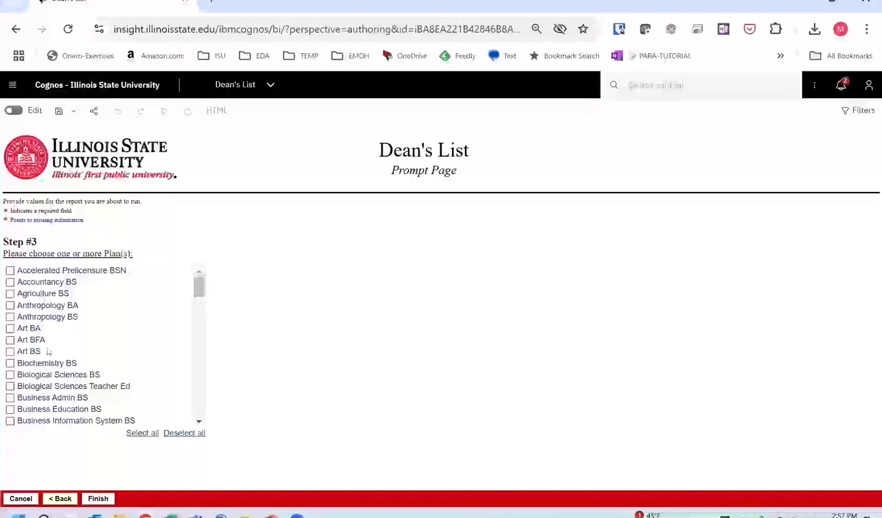
{"action": "scroll", "coordinate": [48, 354], "scroll_direction": "down", "scroll_amount": 2}
{"action": "scroll", "coordinate": [48, 354], "scroll_direction": "down", "scroll_amount": 6}
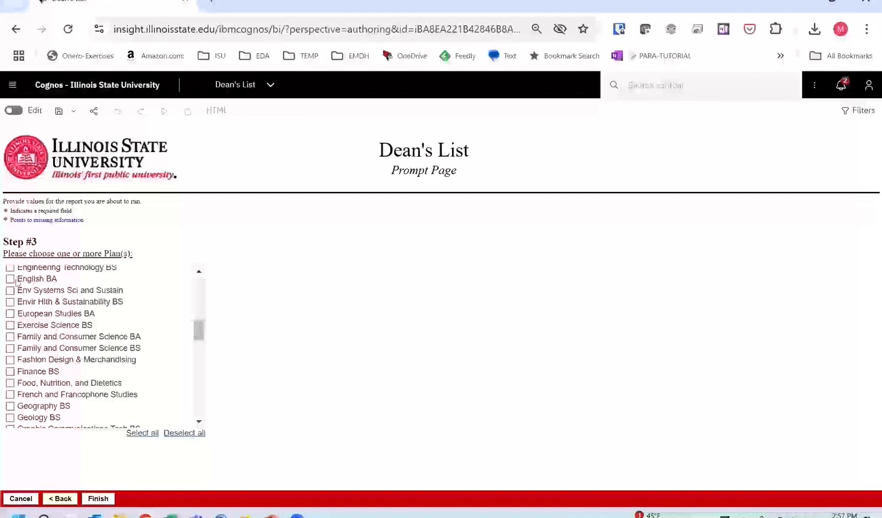
{"action": "left_click", "coordinate": [10, 280]}
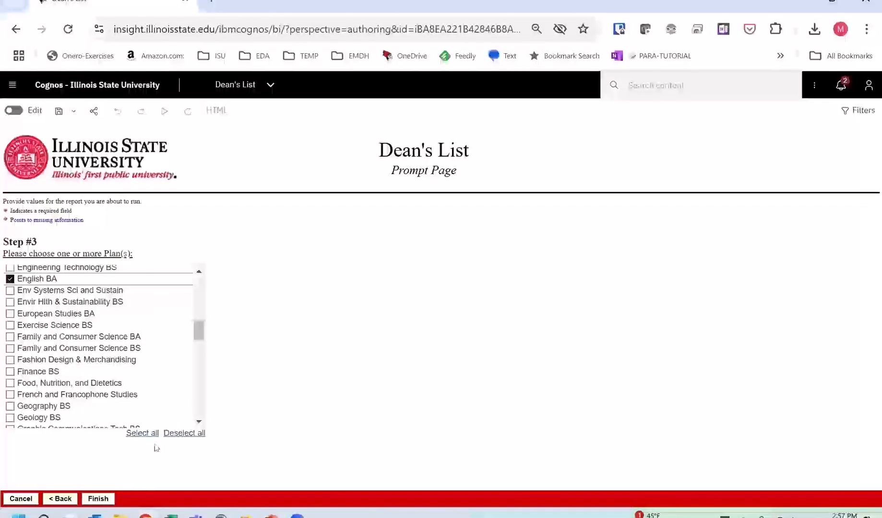
{"action": "left_click", "coordinate": [99, 499]}
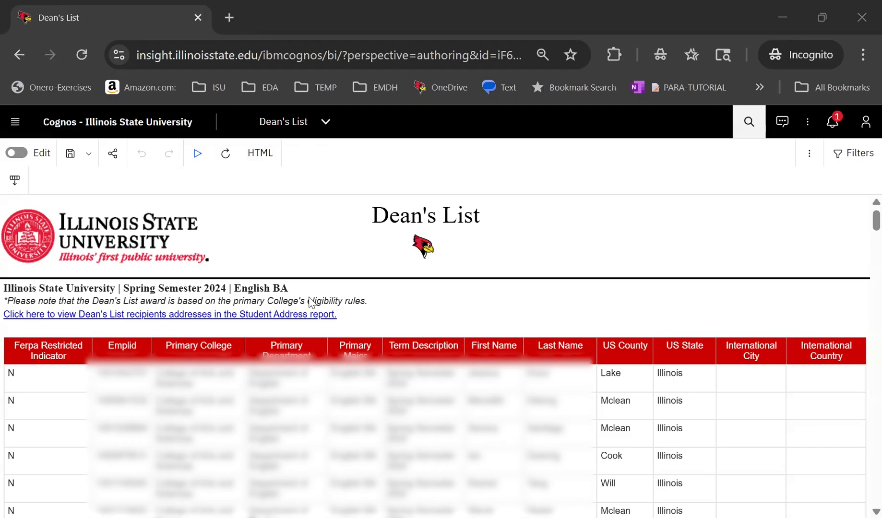
- Start a subscription to the Dean's List report and set its frequency to Daily, repeating every 1 day
{"action": "left_click", "coordinate": [810, 136]}
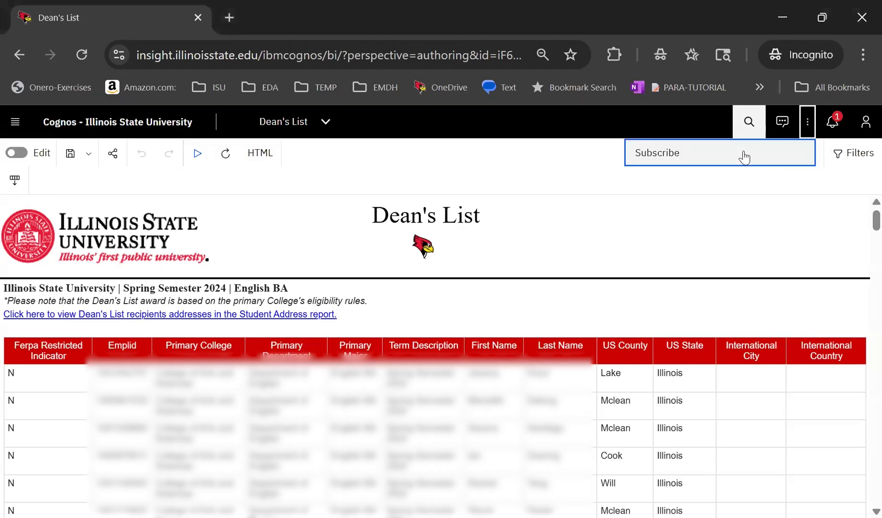
{"action": "left_click", "coordinate": [744, 158]}
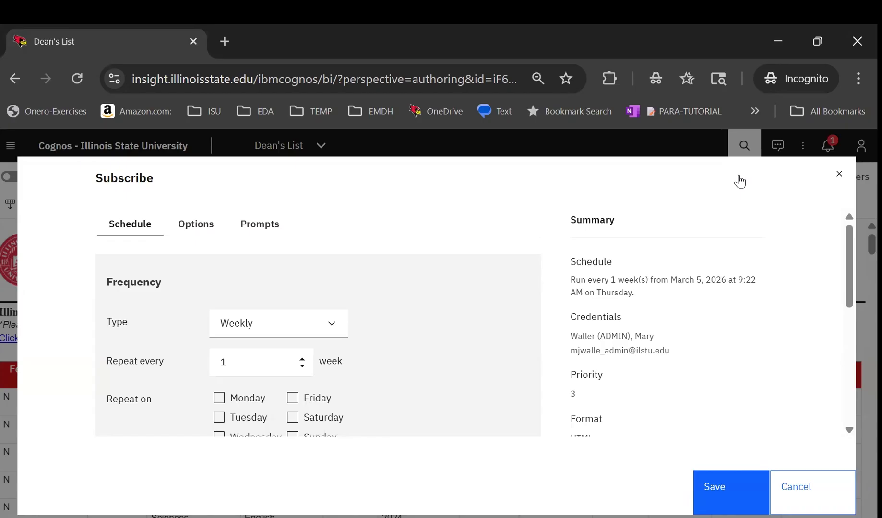
{"action": "left_click", "coordinate": [129, 293]}
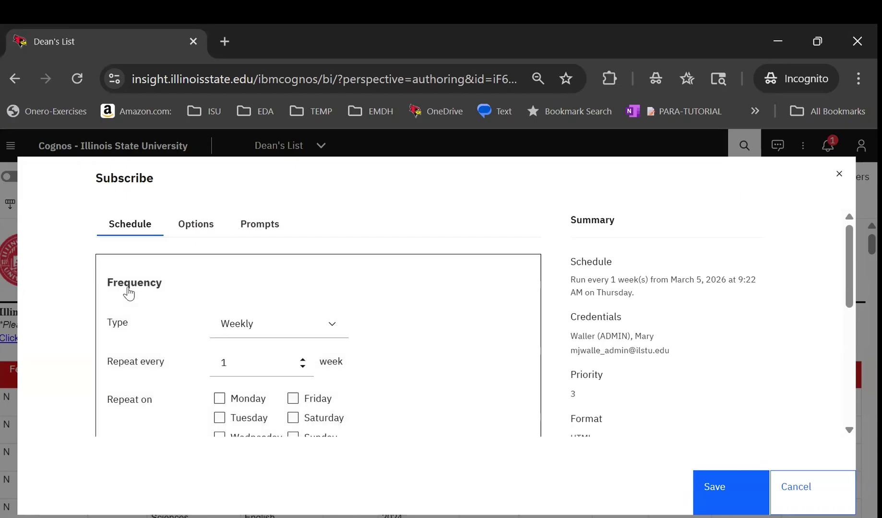
{"action": "left_click", "coordinate": [332, 328]}
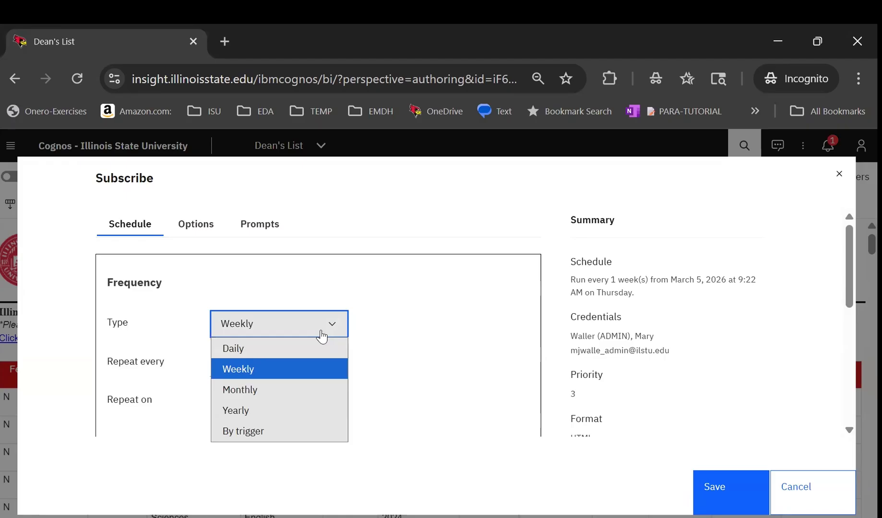
{"action": "left_click", "coordinate": [276, 349]}
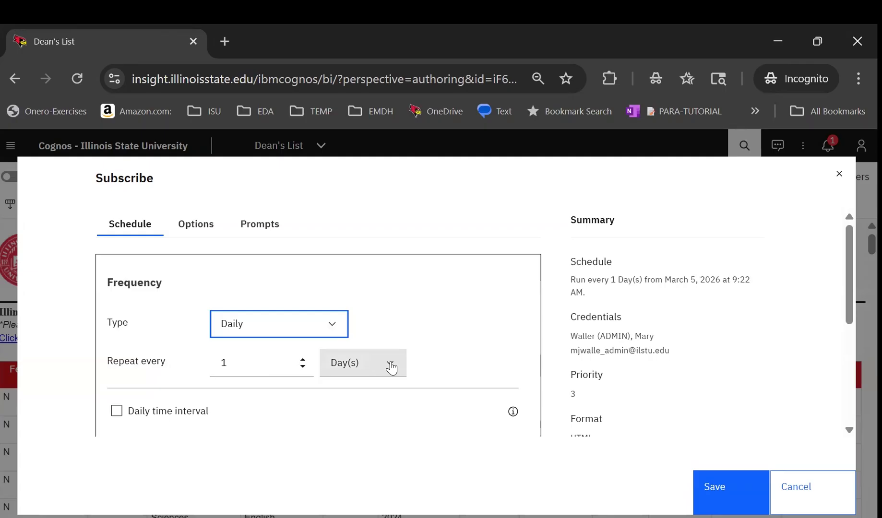
{"action": "left_click", "coordinate": [233, 363]}
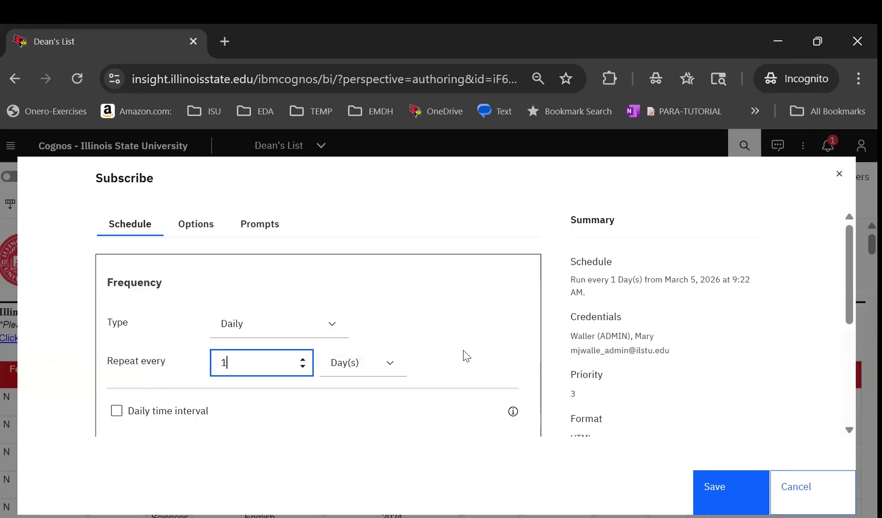
- Turn off the No end date option in the subscription's schedule period
{"action": "scroll", "coordinate": [466, 356], "scroll_direction": "down", "scroll_amount": 3}
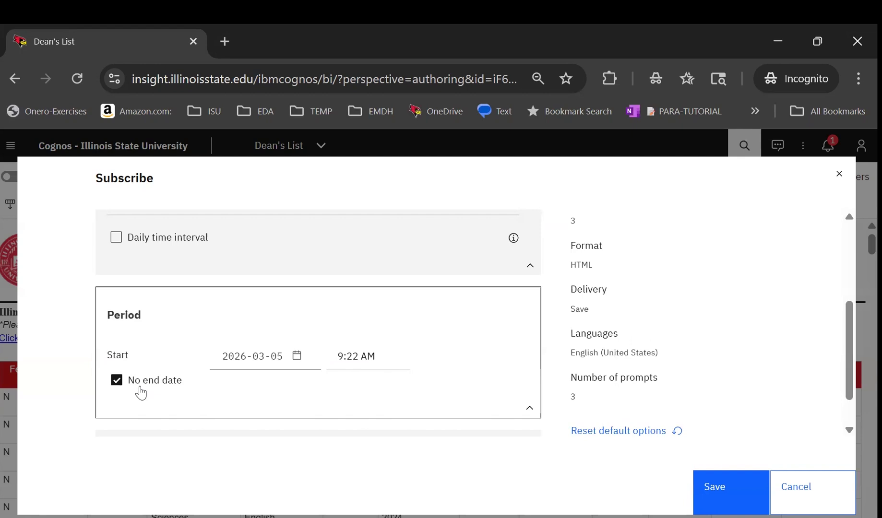
{"action": "left_click", "coordinate": [118, 381]}
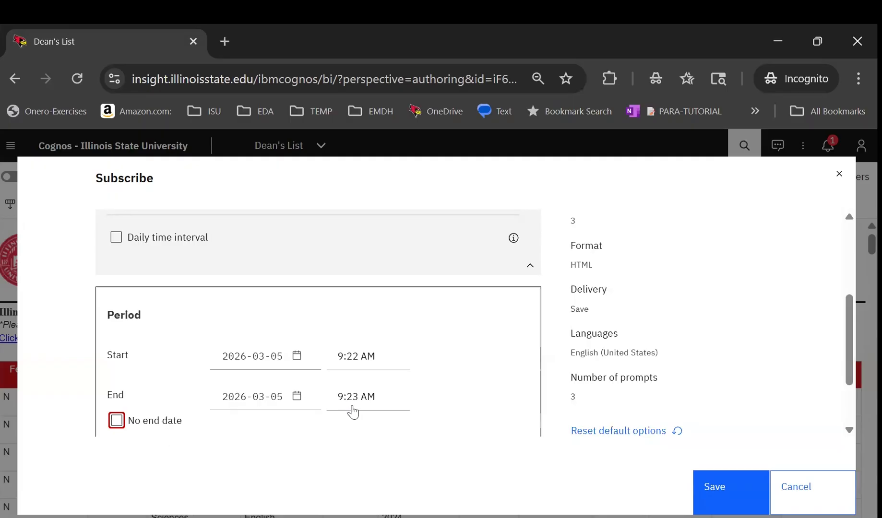
{"action": "scroll", "coordinate": [355, 408], "scroll_direction": "down", "scroll_amount": 2}
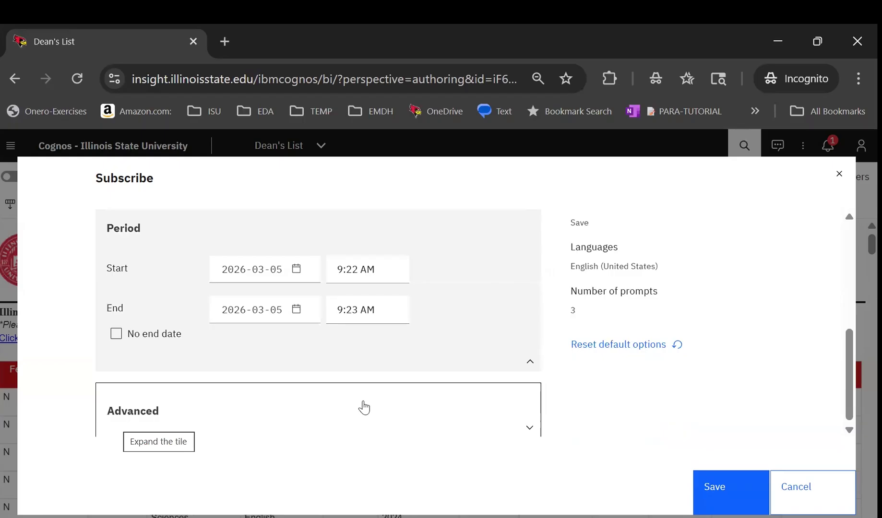
- Set the subscription's output format to Excel only, deselecting HTML
{"action": "scroll", "coordinate": [271, 274], "scroll_direction": "up", "scroll_amount": 10}
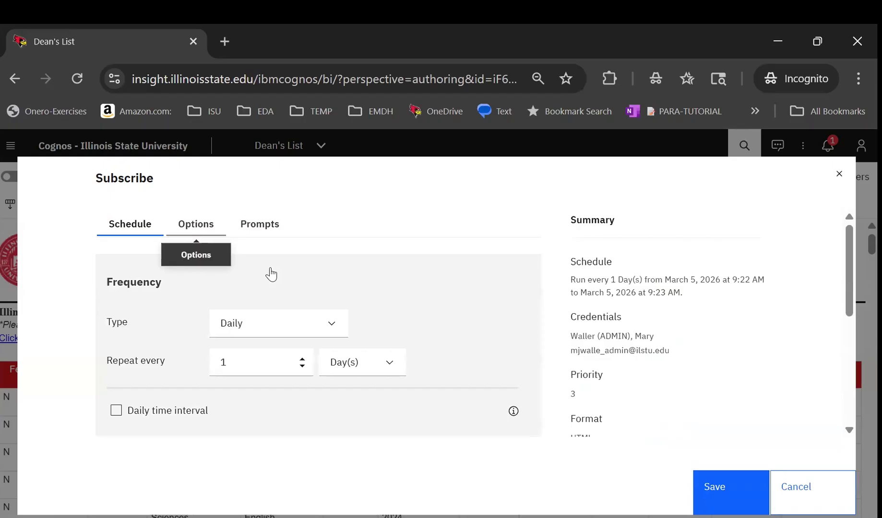
{"action": "key", "text": "Return"}
{"action": "left_click", "coordinate": [223, 320]}
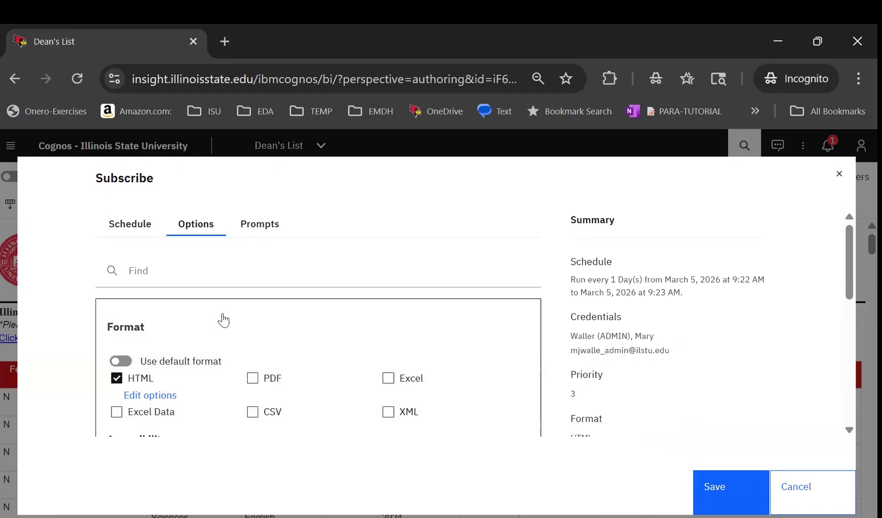
{"action": "scroll", "coordinate": [223, 320], "scroll_direction": "down", "scroll_amount": 2}
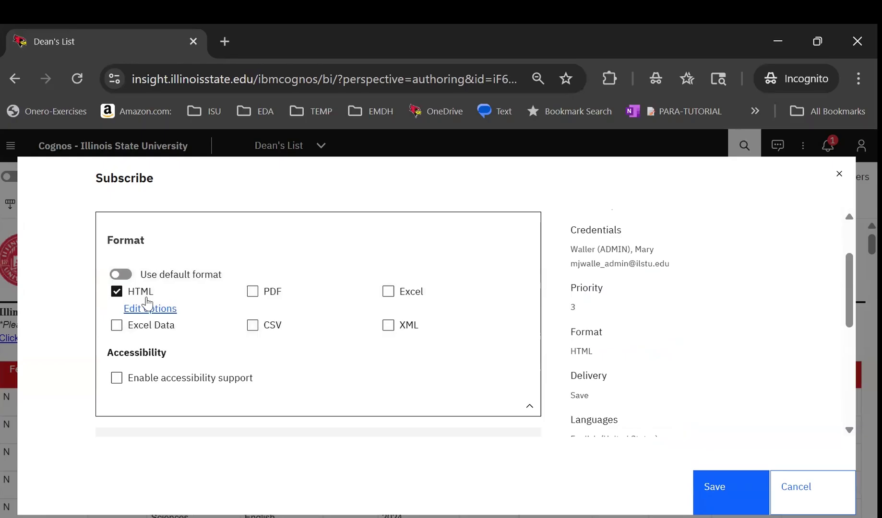
{"action": "left_click", "coordinate": [388, 293]}
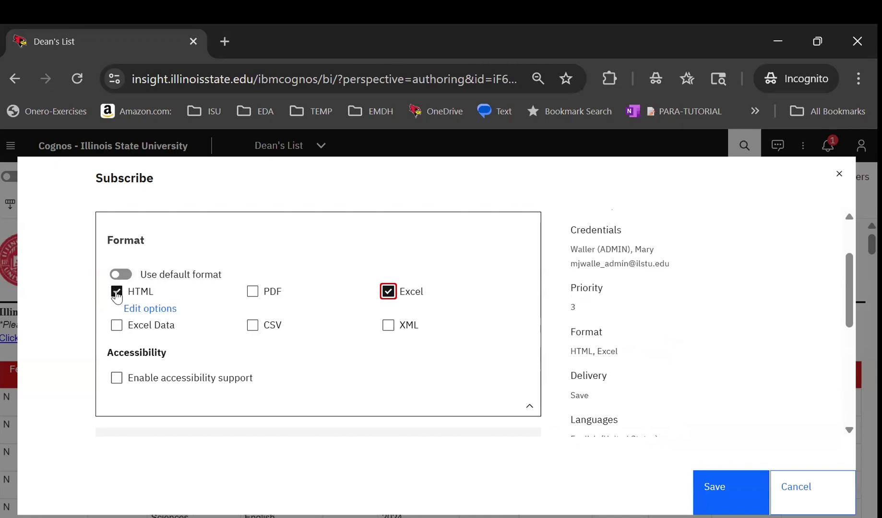
{"action": "left_click", "coordinate": [117, 293]}
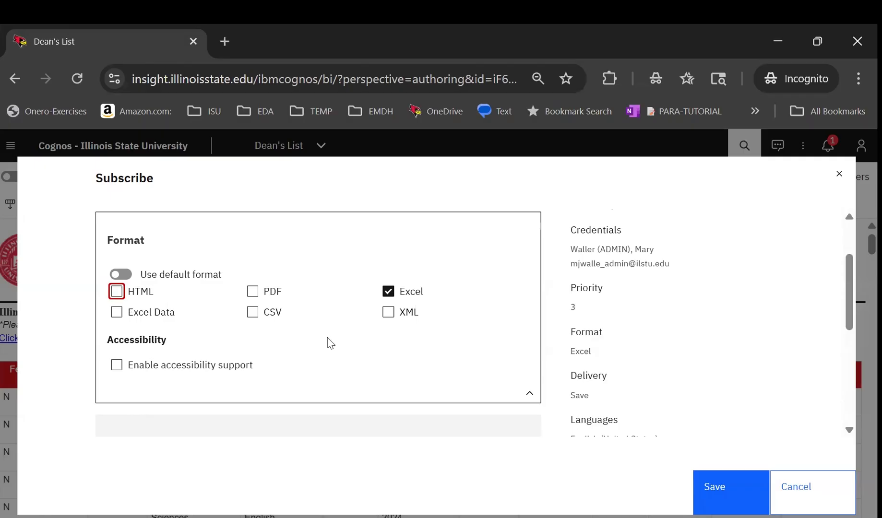
- Enable sending the report by email in the delivery options and open the email details
{"action": "scroll", "coordinate": [330, 344], "scroll_direction": "down", "scroll_amount": 2}
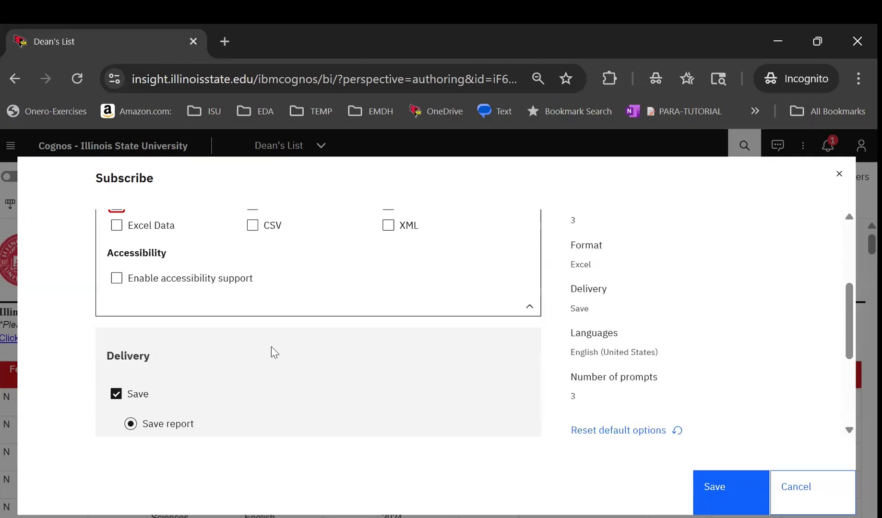
{"action": "left_click", "coordinate": [175, 343]}
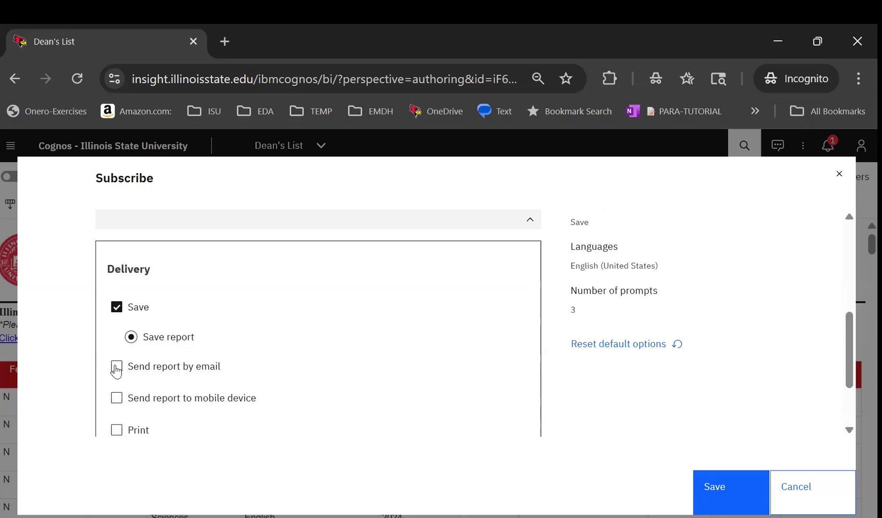
{"action": "left_click", "coordinate": [116, 367]}
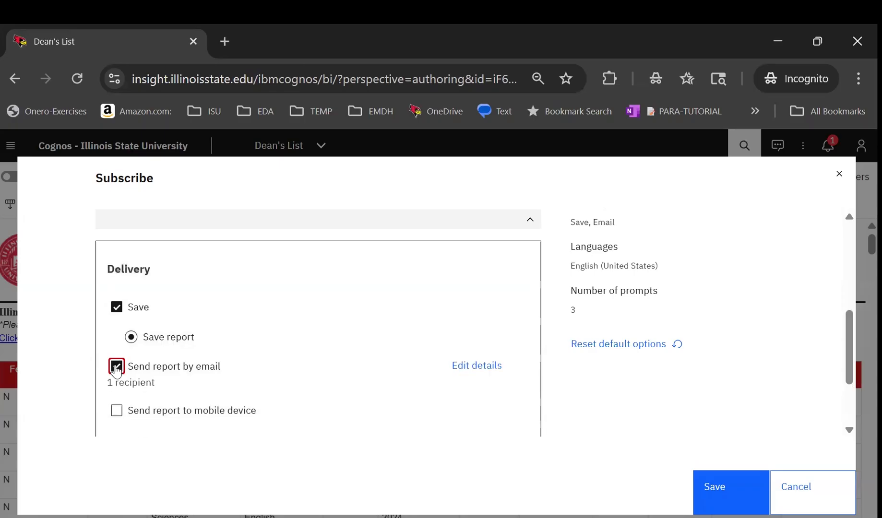
{"action": "left_click", "coordinate": [461, 365]}
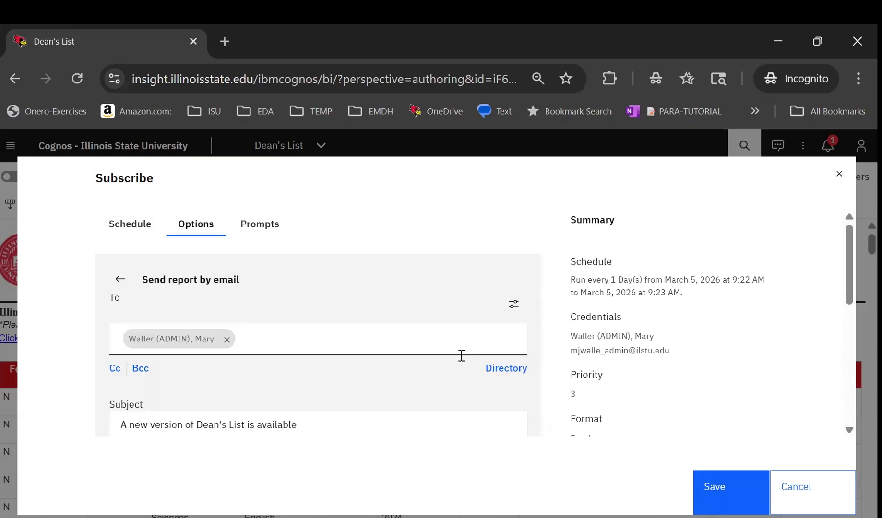
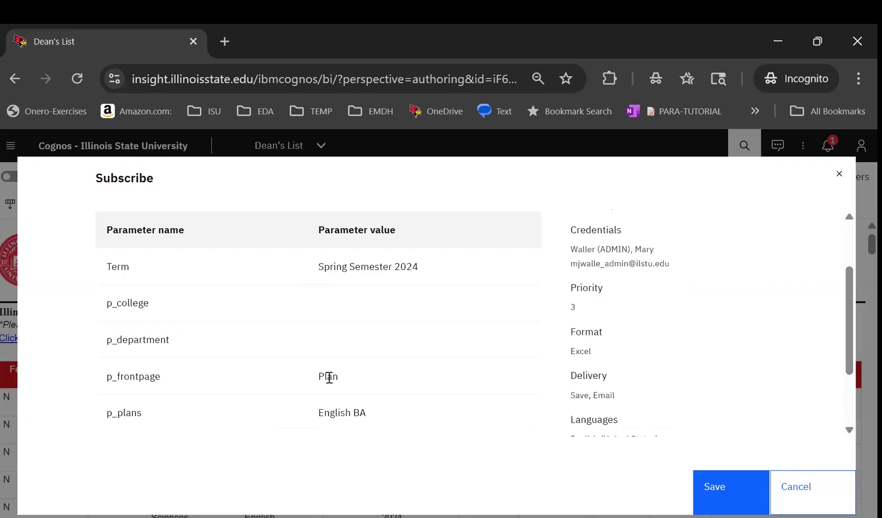
- Change the subscription's term prompt to Fall Semester 2024, keep the Plan criteria and English BA, and save the subscription
{"action": "scroll", "coordinate": [373, 429], "scroll_direction": "down", "scroll_amount": 2}
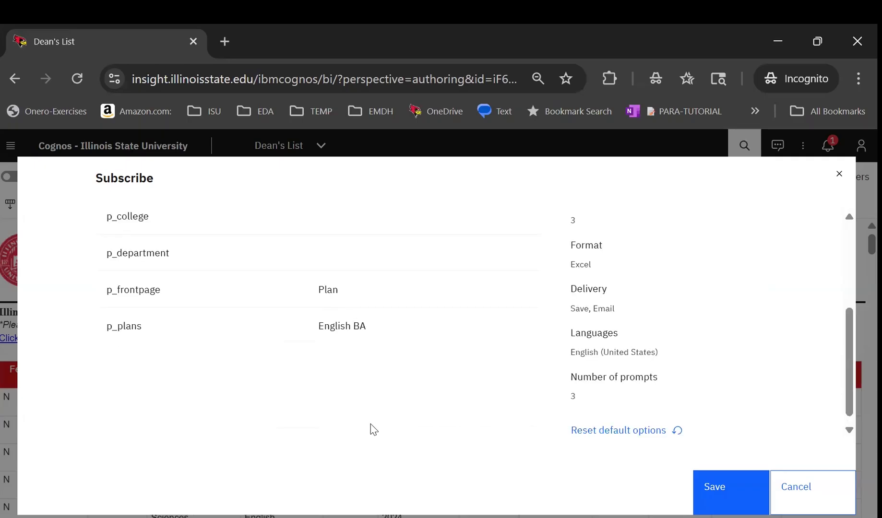
{"action": "scroll", "coordinate": [374, 430], "scroll_direction": "up", "scroll_amount": 4}
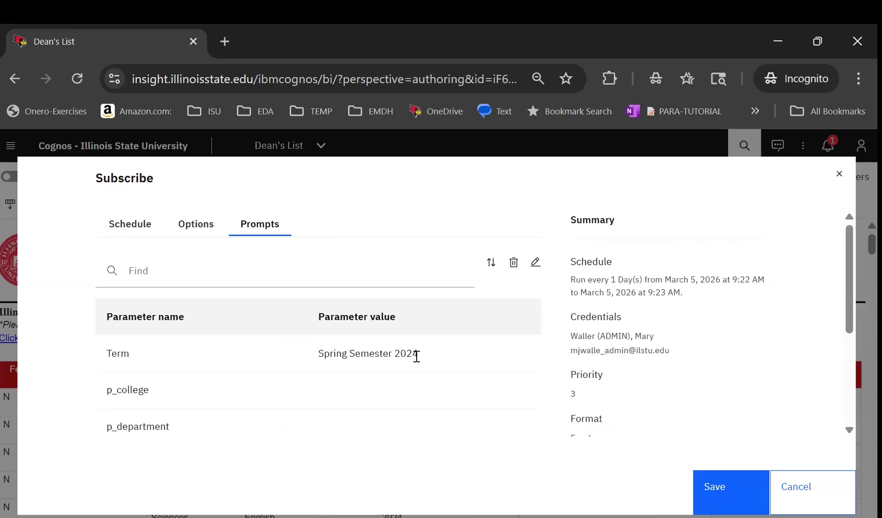
{"action": "left_click", "coordinate": [536, 264]}
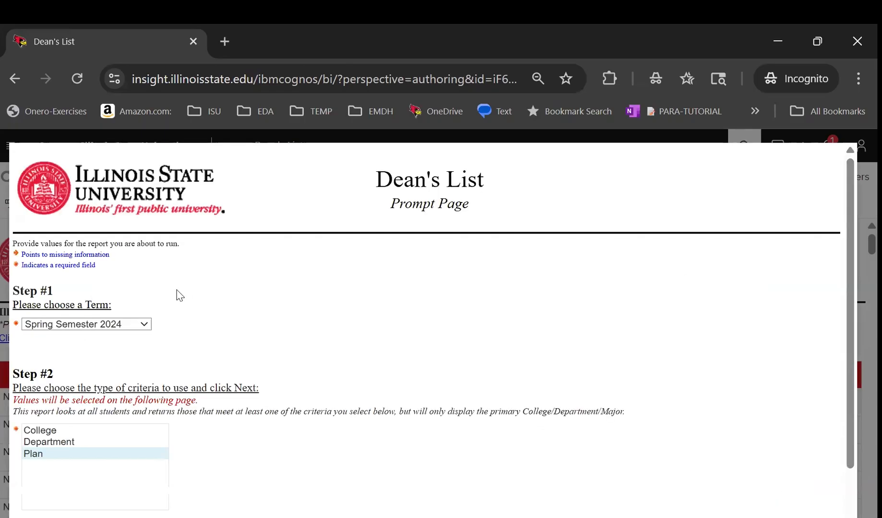
{"action": "left_click", "coordinate": [150, 330]}
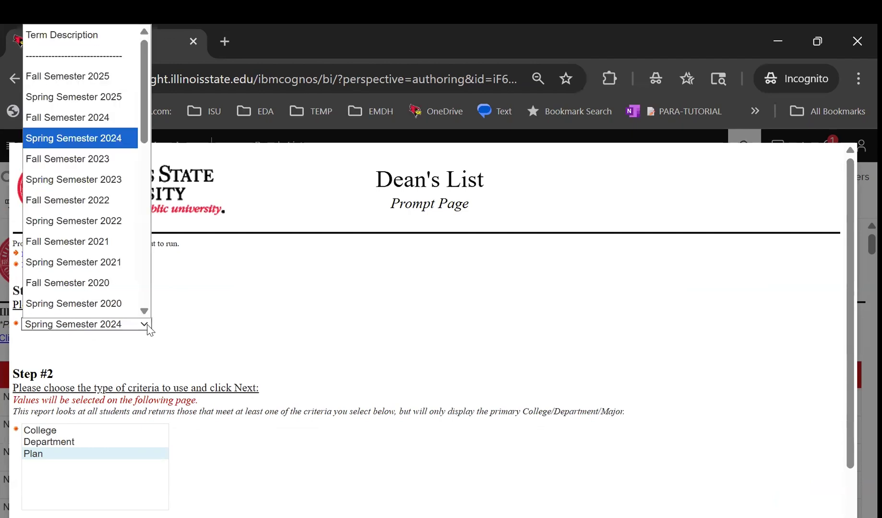
{"action": "left_click", "coordinate": [117, 124]}
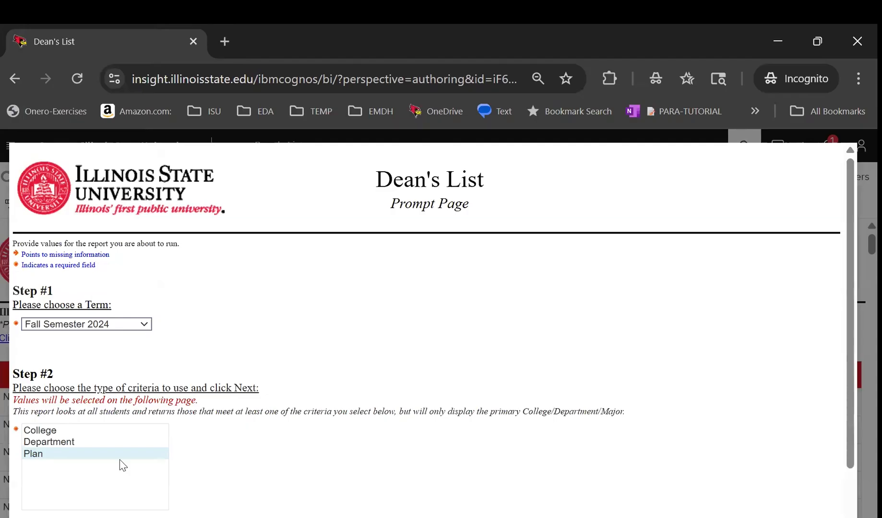
{"action": "scroll", "coordinate": [122, 465], "scroll_direction": "down", "scroll_amount": 1}
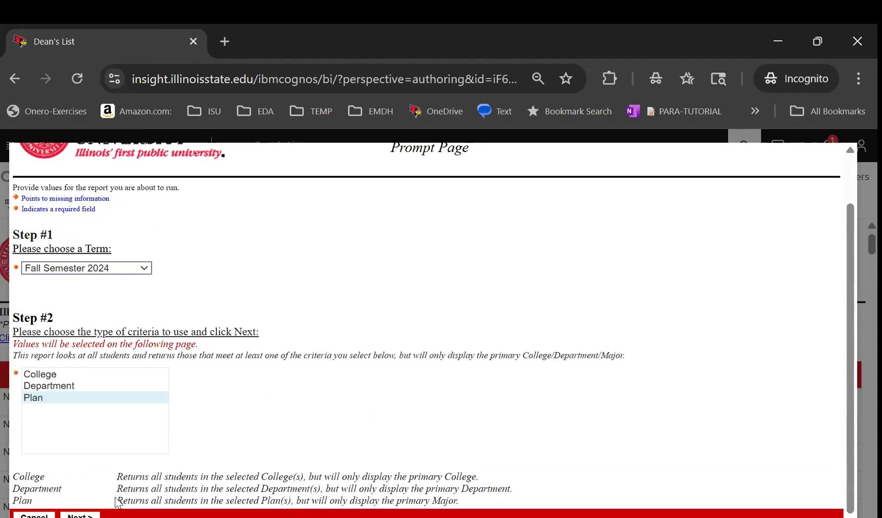
{"action": "left_click", "coordinate": [80, 516]}
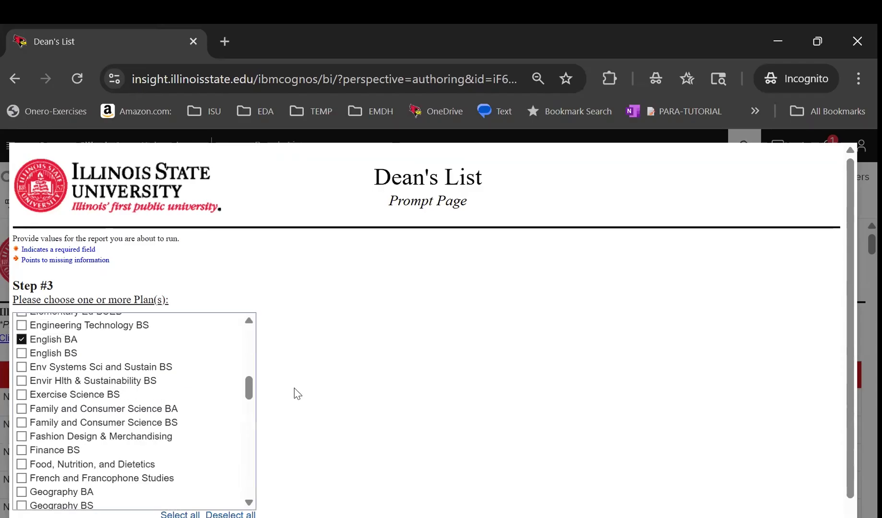
{"action": "scroll", "coordinate": [128, 491], "scroll_direction": "down", "scroll_amount": 1}
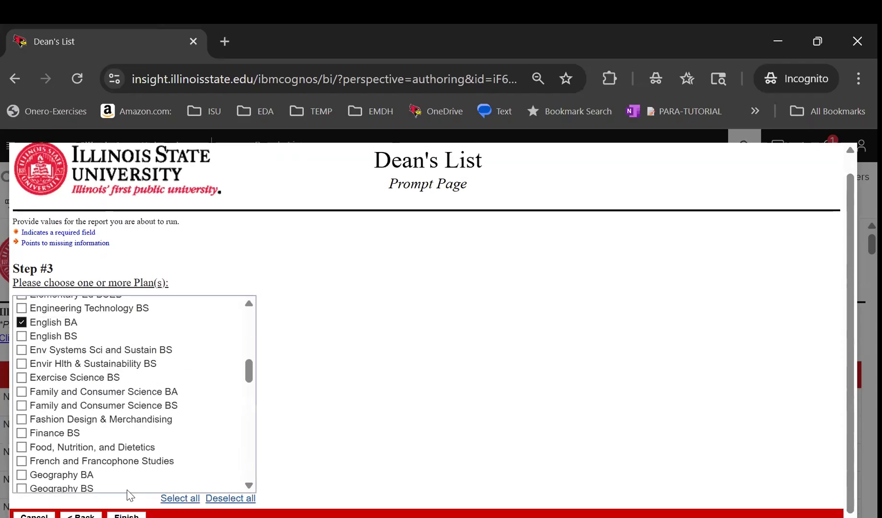
{"action": "left_click", "coordinate": [127, 516]}
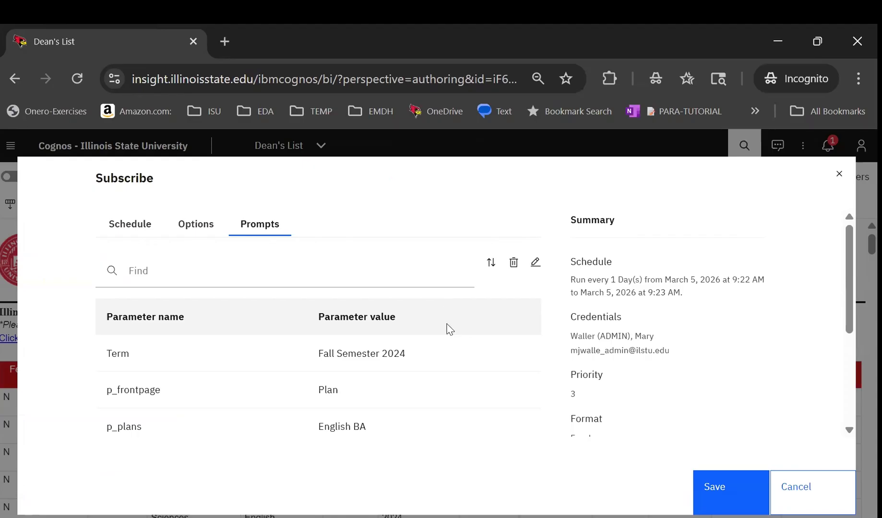
{"action": "left_click", "coordinate": [732, 495]}
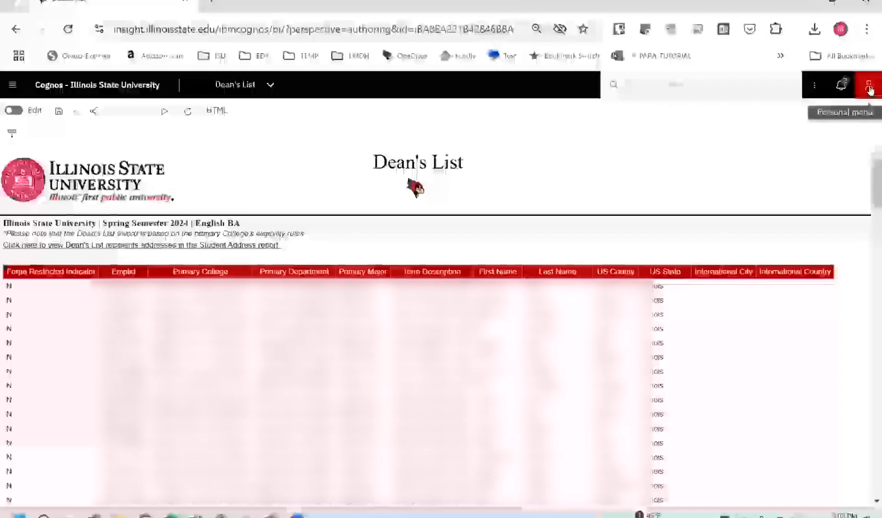
- Open My schedules and subscriptions from the personal options and switch the view to Schedule
{"action": "left_click", "coordinate": [869, 87]}
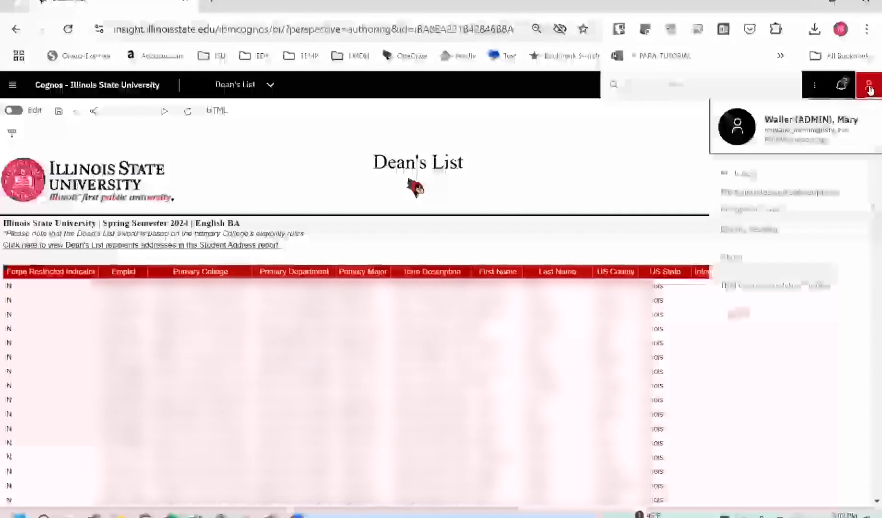
{"action": "left_click", "coordinate": [814, 194]}
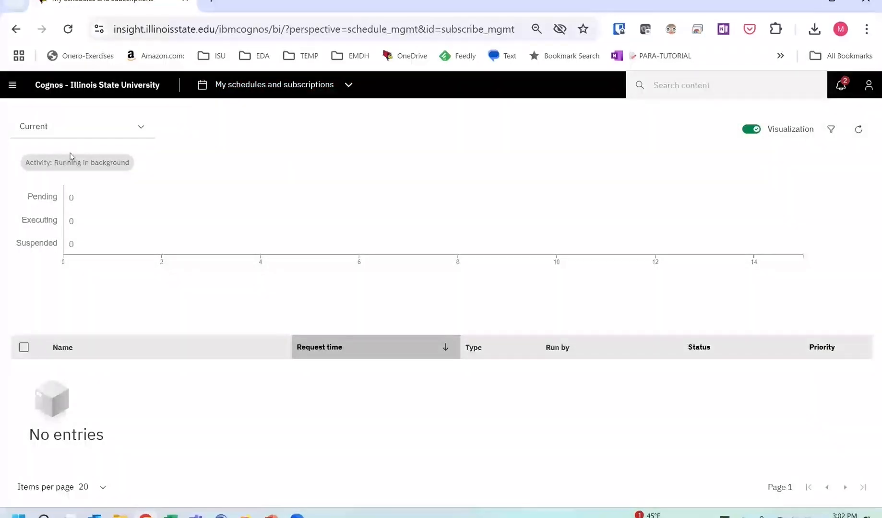
{"action": "left_click", "coordinate": [144, 132]}
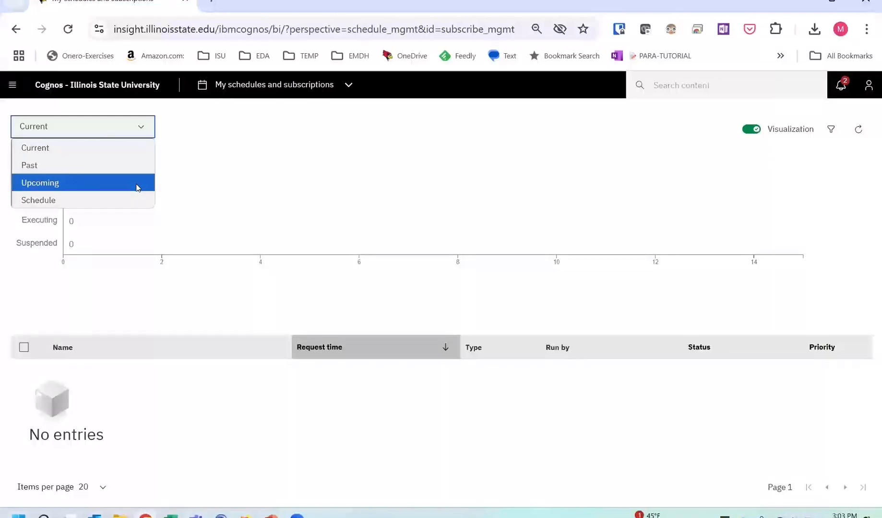
{"action": "left_click", "coordinate": [124, 206]}
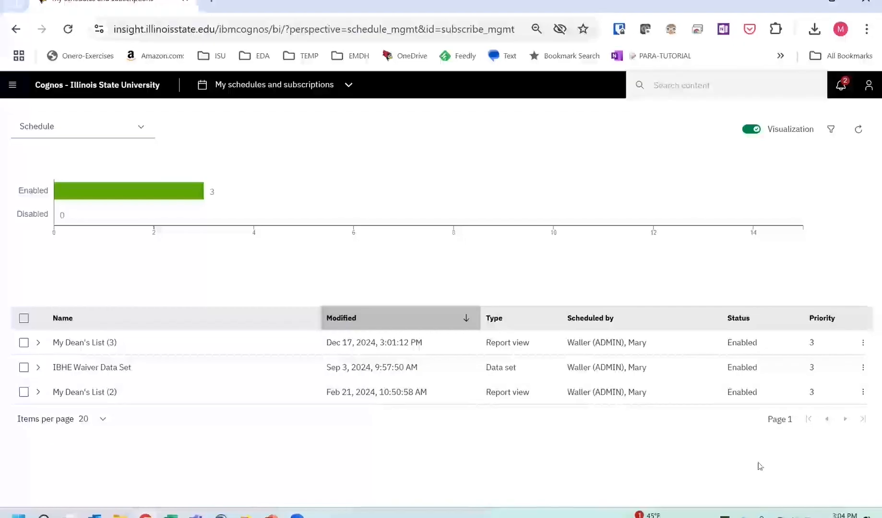
- Open the My Dean's List (3) schedule for modification and start editing its settings
{"action": "left_click", "coordinate": [863, 345]}
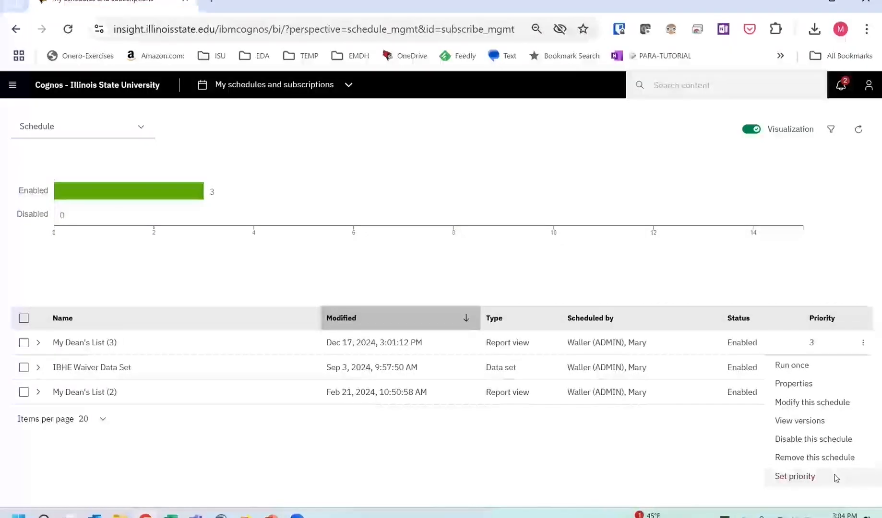
{"action": "left_click", "coordinate": [810, 403]}
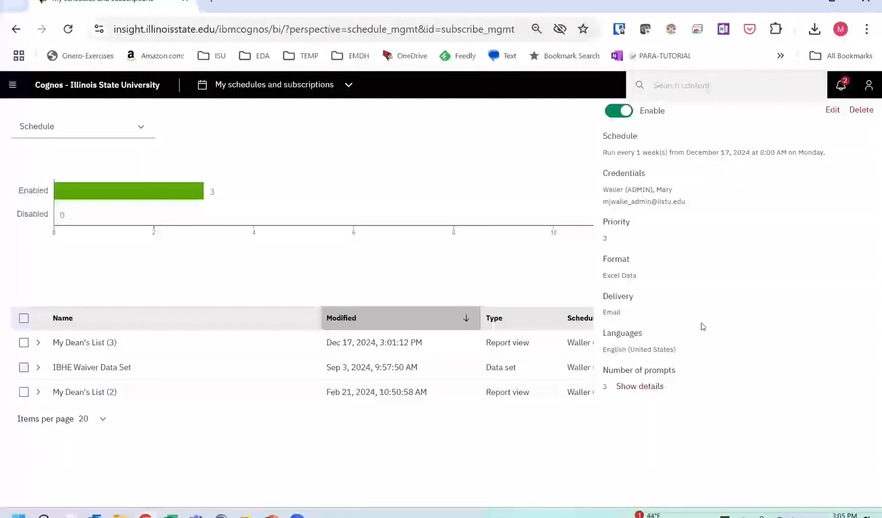
{"action": "left_click", "coordinate": [833, 112]}
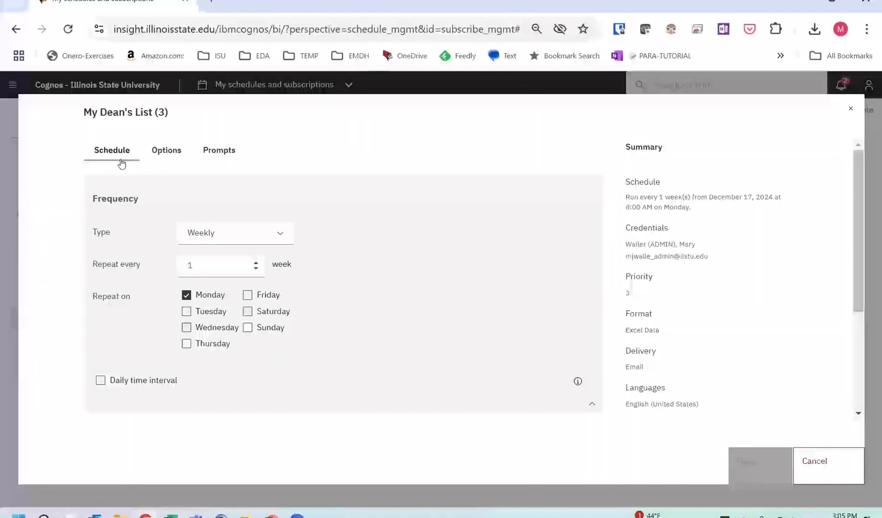
- Examine the schedule's frequency, period and advanced settings, including the repeat day, start date and priority
{"action": "left_click", "coordinate": [591, 408]}
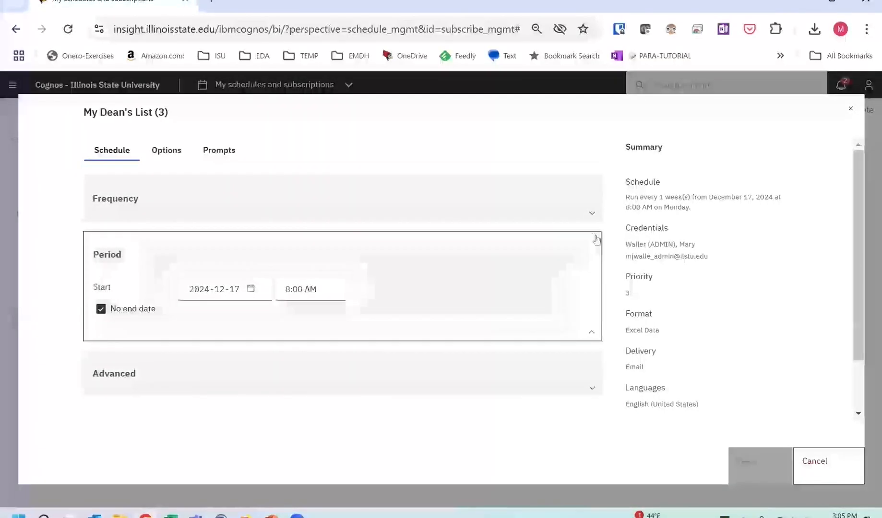
{"action": "left_click", "coordinate": [590, 217]}
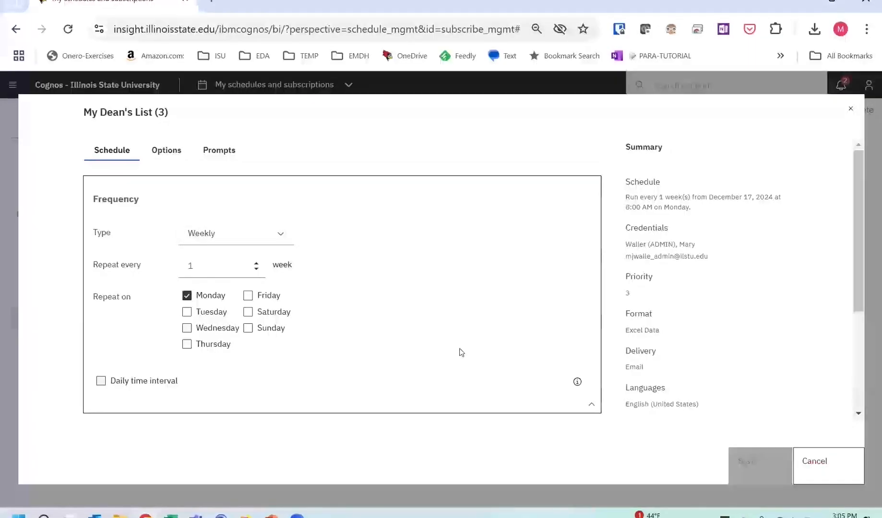
{"action": "scroll", "coordinate": [459, 353], "scroll_direction": "down", "scroll_amount": 3}
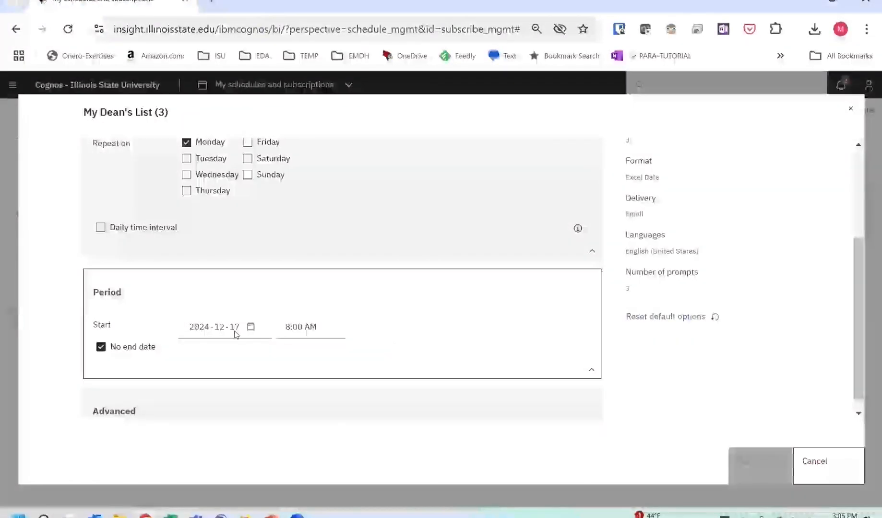
{"action": "scroll", "coordinate": [220, 310], "scroll_direction": "down", "scroll_amount": 1}
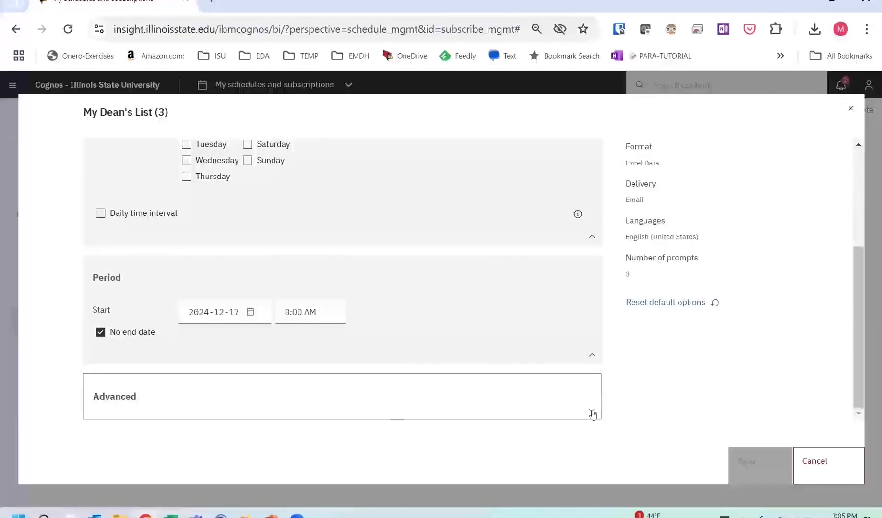
{"action": "left_click", "coordinate": [569, 398]}
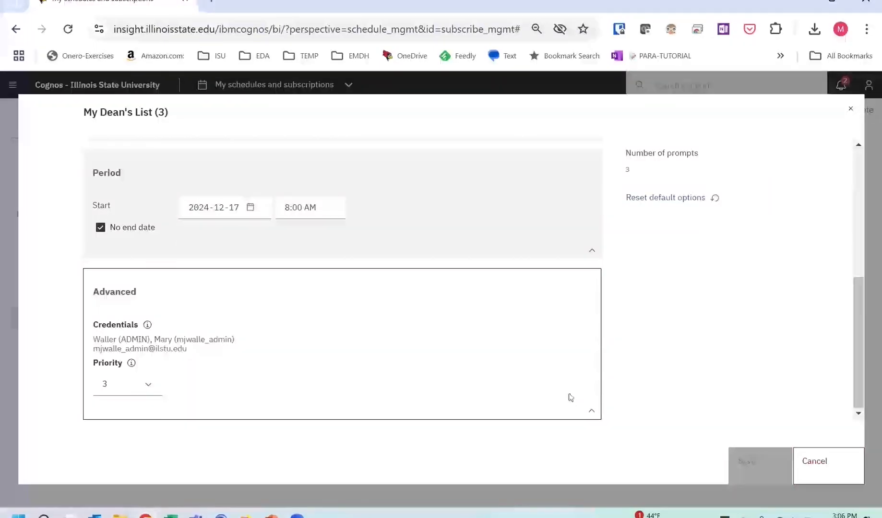
{"action": "scroll", "coordinate": [570, 397], "scroll_direction": "up", "scroll_amount": 6}
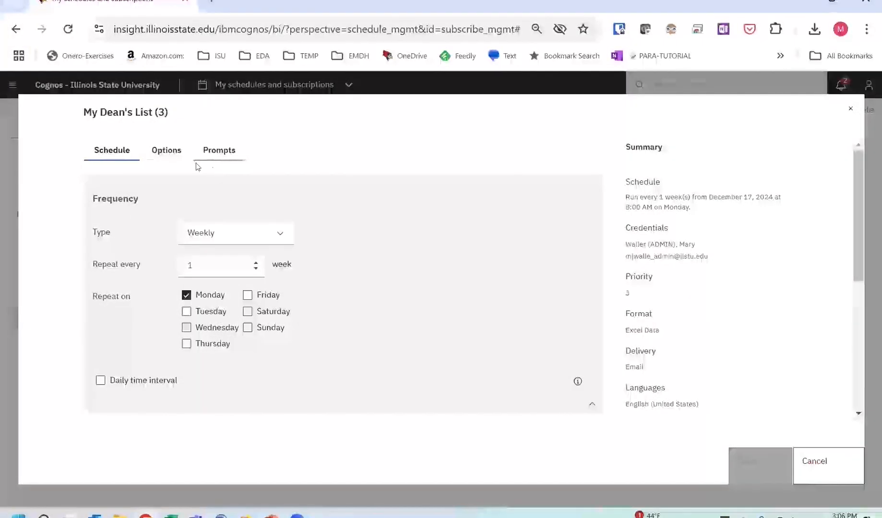
- Change the schedule's output format to Excel, deselecting Excel Data
{"action": "left_click", "coordinate": [169, 156]}
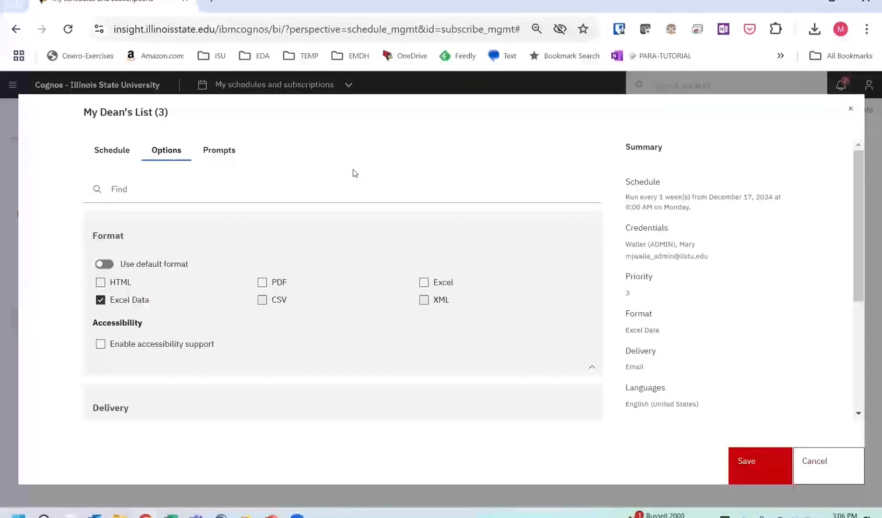
{"action": "scroll", "coordinate": [354, 173], "scroll_direction": "down", "scroll_amount": 2}
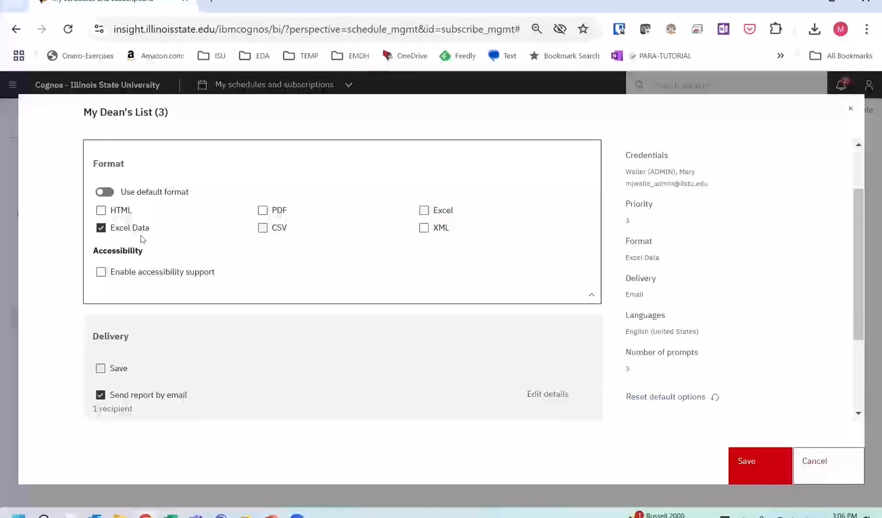
{"action": "left_click", "coordinate": [424, 214]}
{"action": "left_click", "coordinate": [101, 230]}
- Open the email delivery details and examine the recipient, subject, message and link option
{"action": "scroll", "coordinate": [330, 237], "scroll_direction": "down", "scroll_amount": 3}
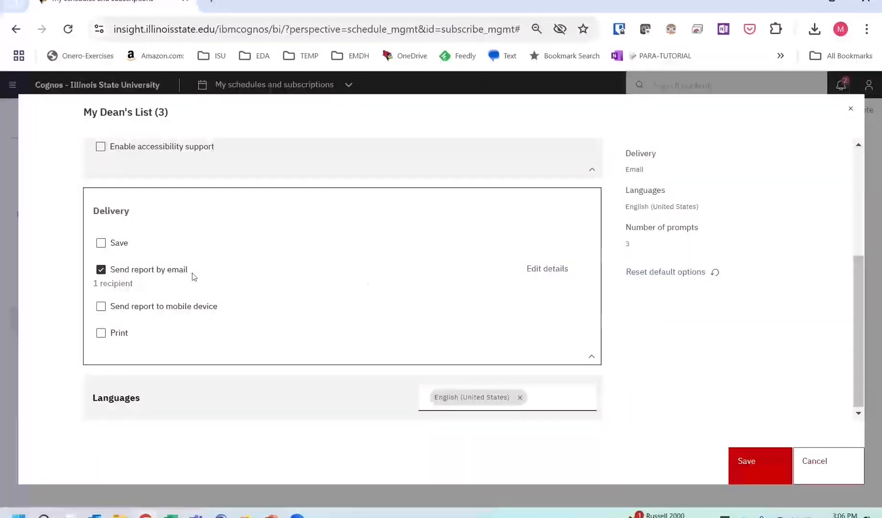
{"action": "left_click", "coordinate": [556, 274]}
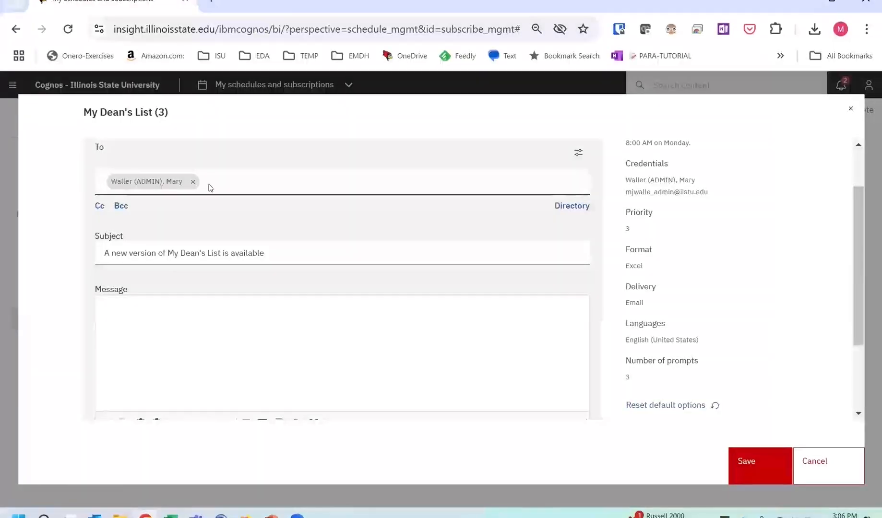
{"action": "scroll", "coordinate": [302, 192], "scroll_direction": "down", "scroll_amount": 2}
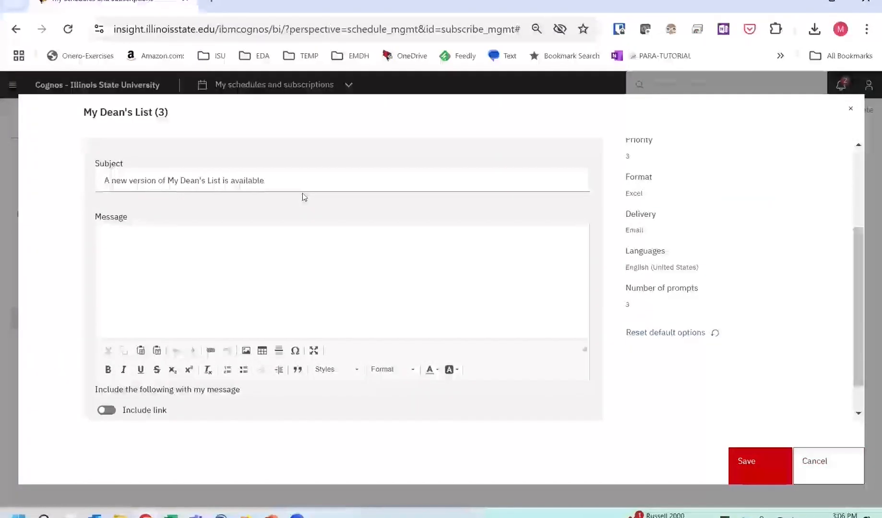
{"action": "scroll", "coordinate": [304, 194], "scroll_direction": "down", "scroll_amount": 1}
{"action": "scroll", "coordinate": [302, 194], "scroll_direction": "up", "scroll_amount": 4}
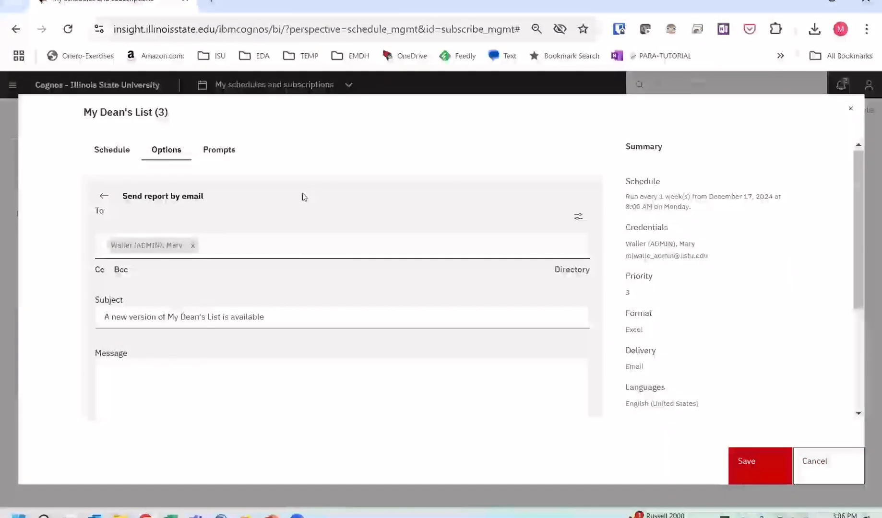
- Change the schedule's term prompt to Fall Semester 2023, keep the Plan criteria and English BA, and save the schedule
{"action": "left_click", "coordinate": [220, 152]}
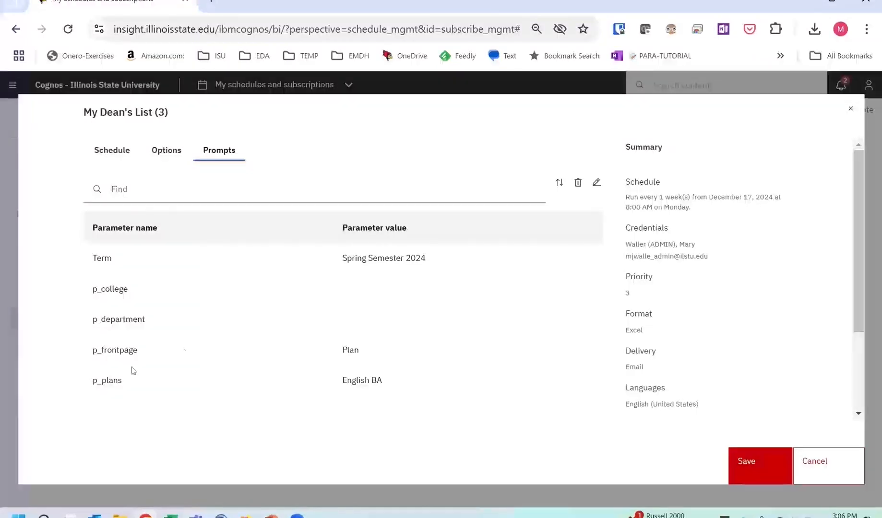
{"action": "left_click_drag", "start_coordinate": [364, 253], "coordinate": [388, 286]}
{"action": "left_click_drag", "start_coordinate": [343, 349], "coordinate": [357, 391]}
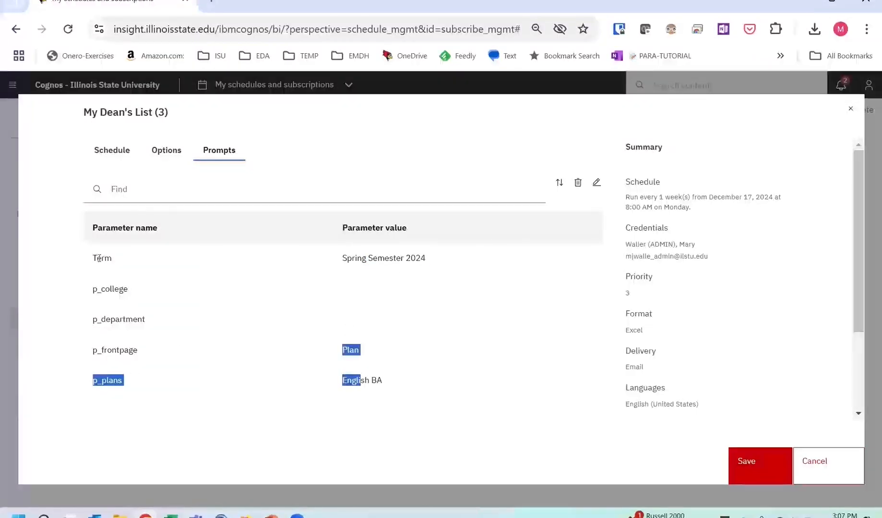
{"action": "left_click_drag", "start_coordinate": [104, 259], "coordinate": [125, 266]}
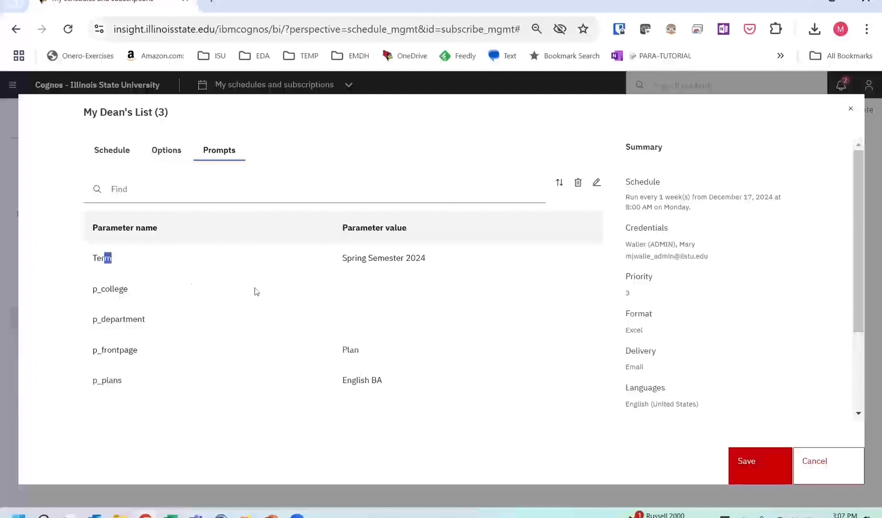
{"action": "left_click", "coordinate": [597, 184]}
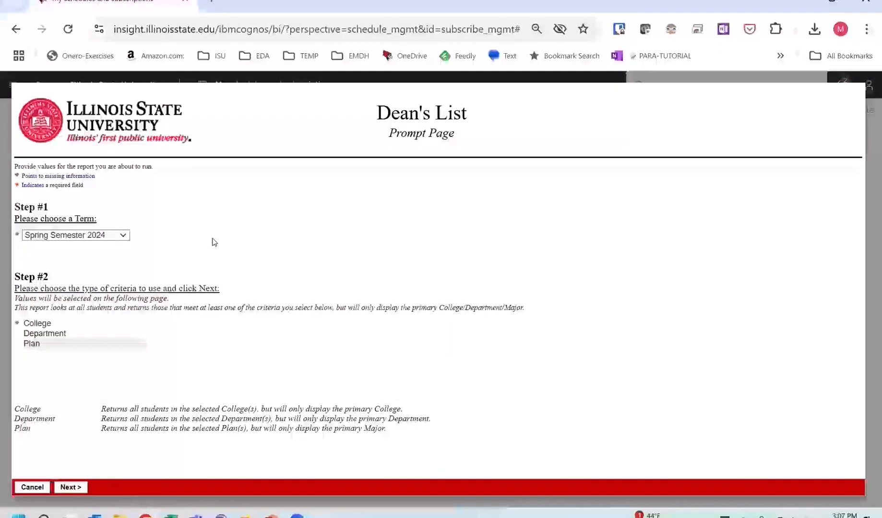
{"action": "left_click", "coordinate": [123, 235]}
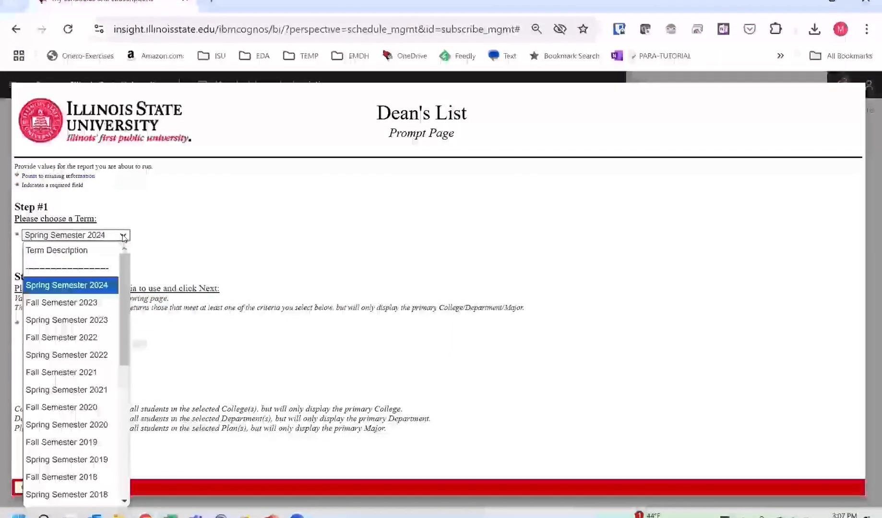
{"action": "left_click", "coordinate": [87, 310]}
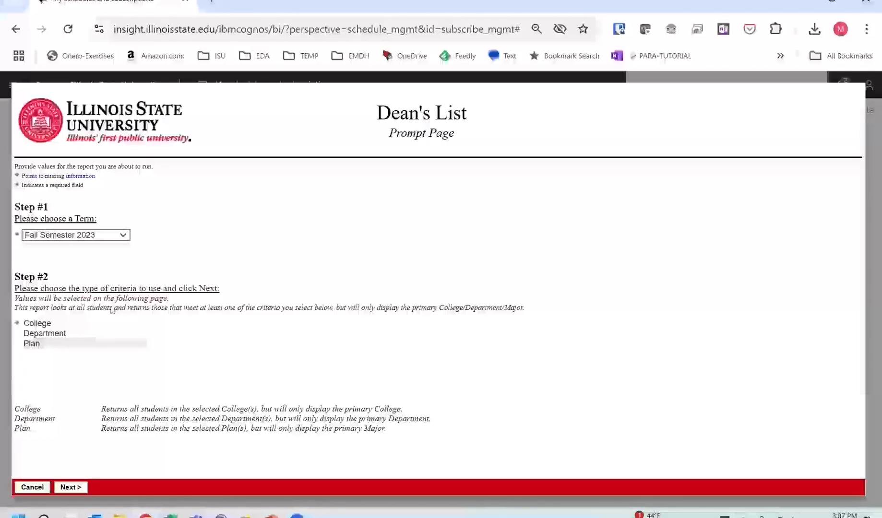
{"action": "left_click", "coordinate": [71, 487]}
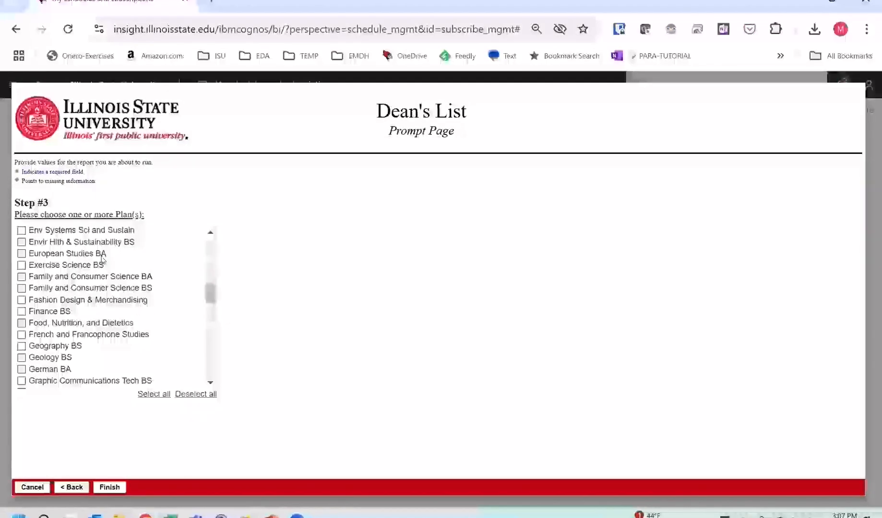
{"action": "scroll", "coordinate": [106, 265], "scroll_direction": "up", "scroll_amount": 2}
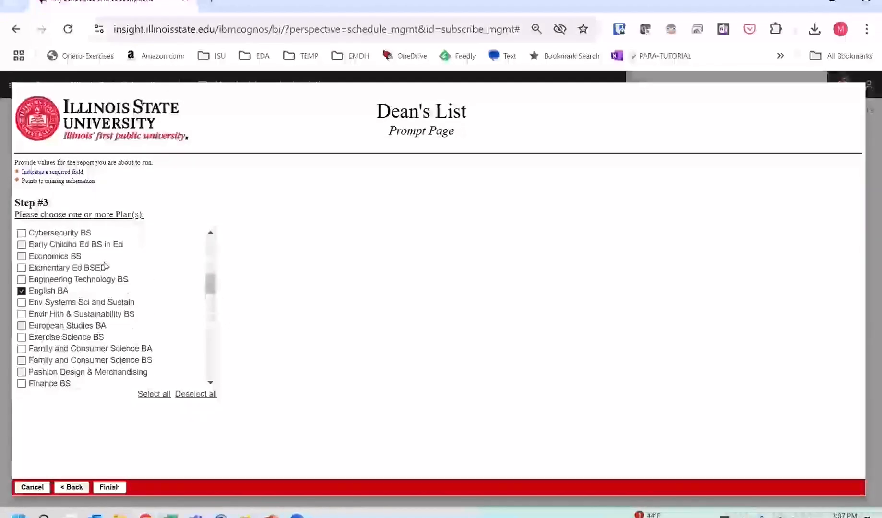
{"action": "left_click", "coordinate": [109, 487]}
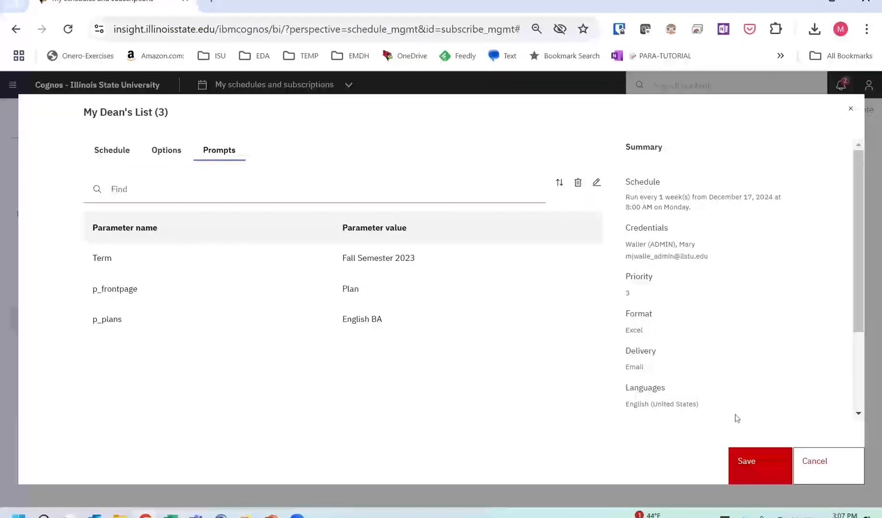
{"action": "left_click", "coordinate": [763, 466]}
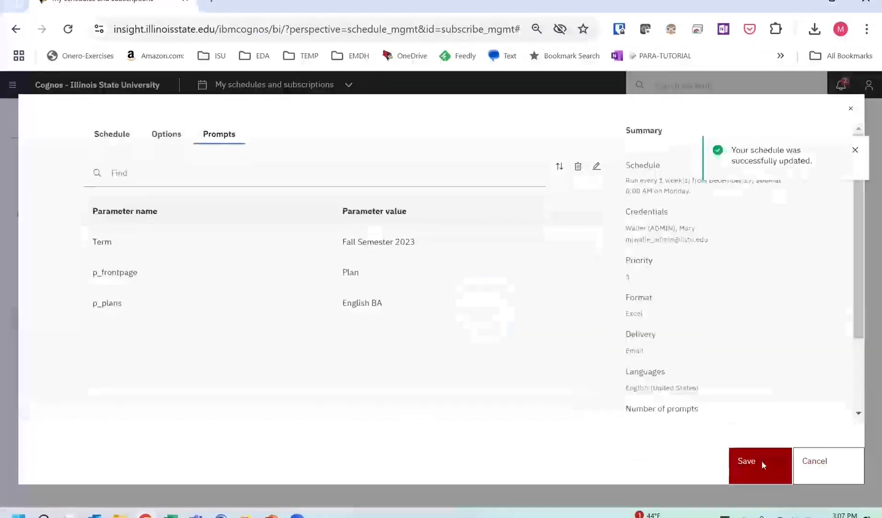